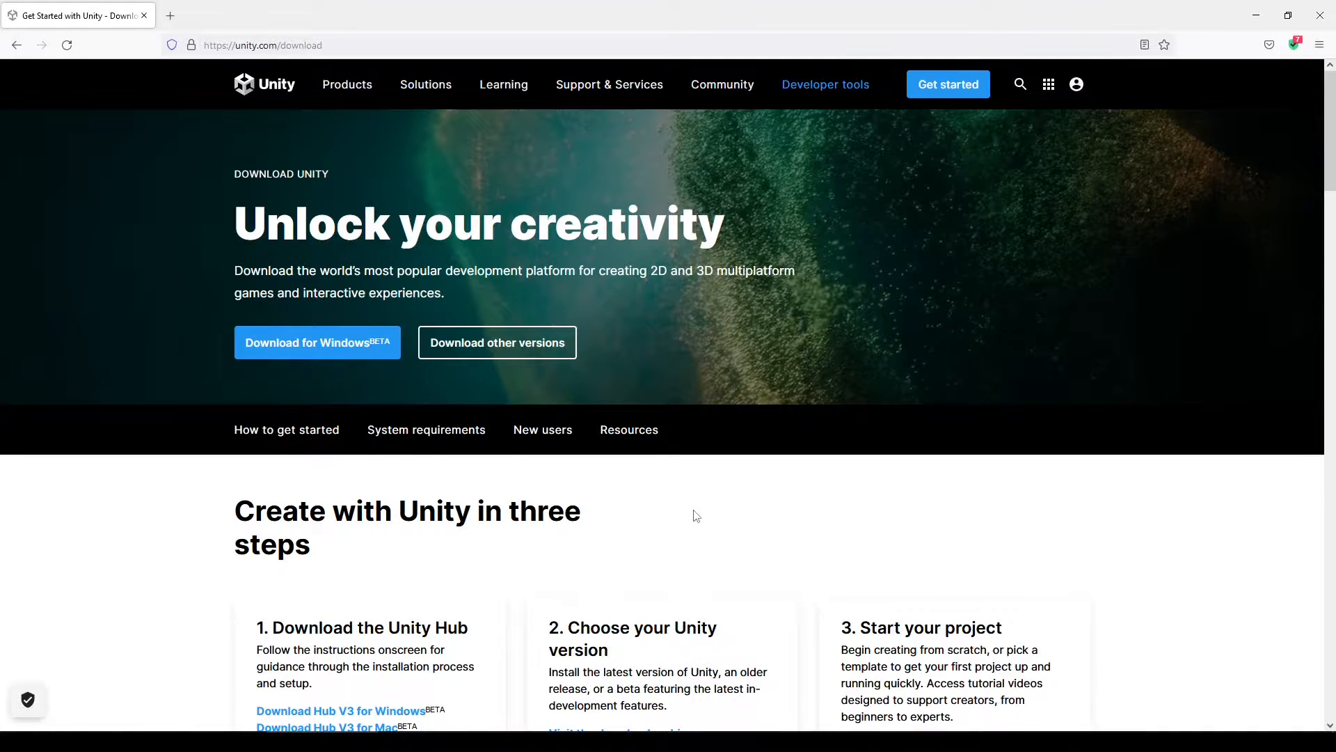
Download UnityHubSetup.exe for Windows in Firefox and run it from the downloads list
scroll(696, 516, "down", 2)
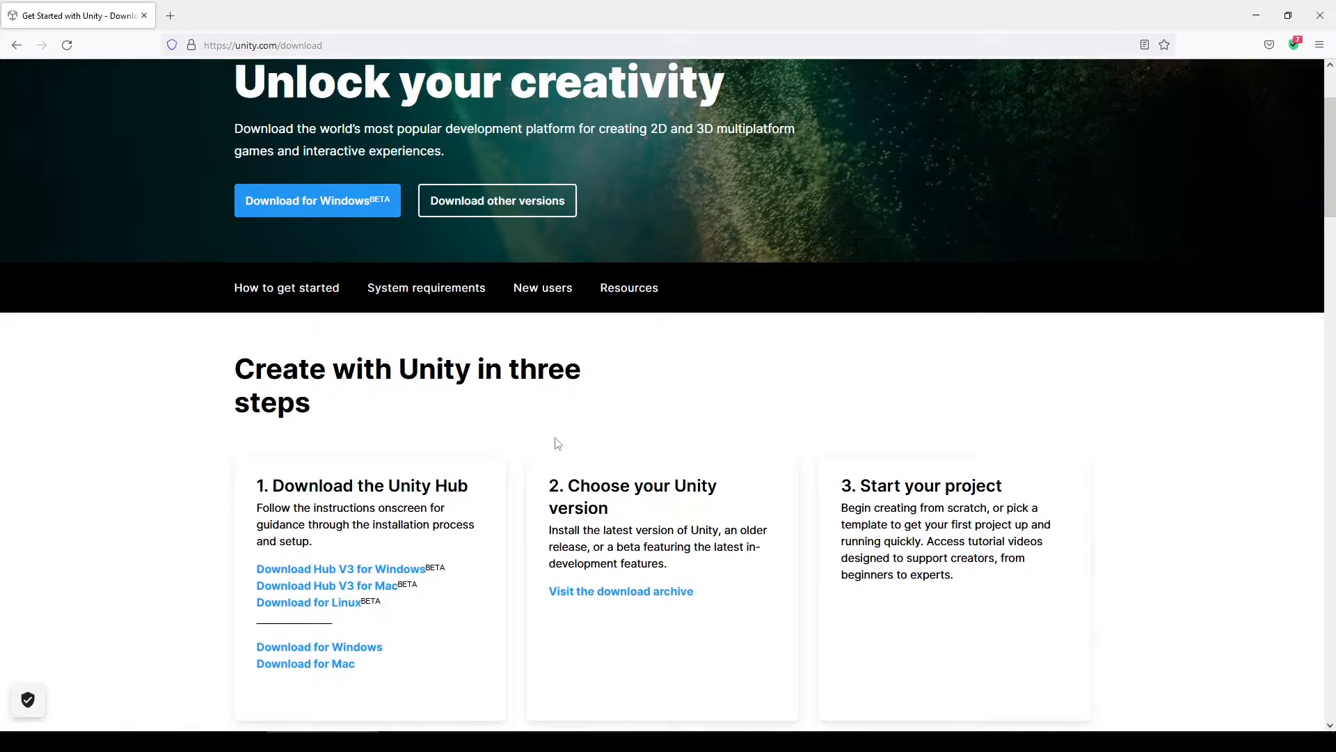
scroll(501, 448, "down", 2)
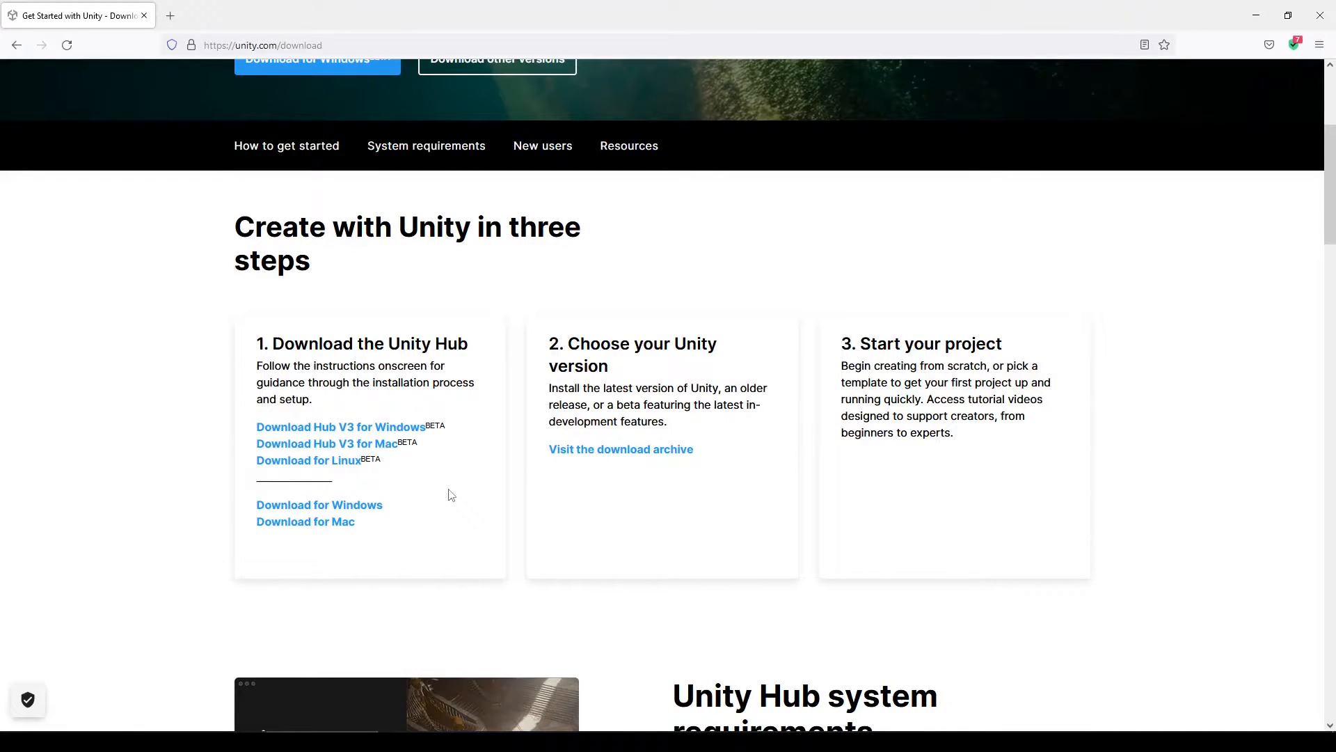
left_click(363, 513)
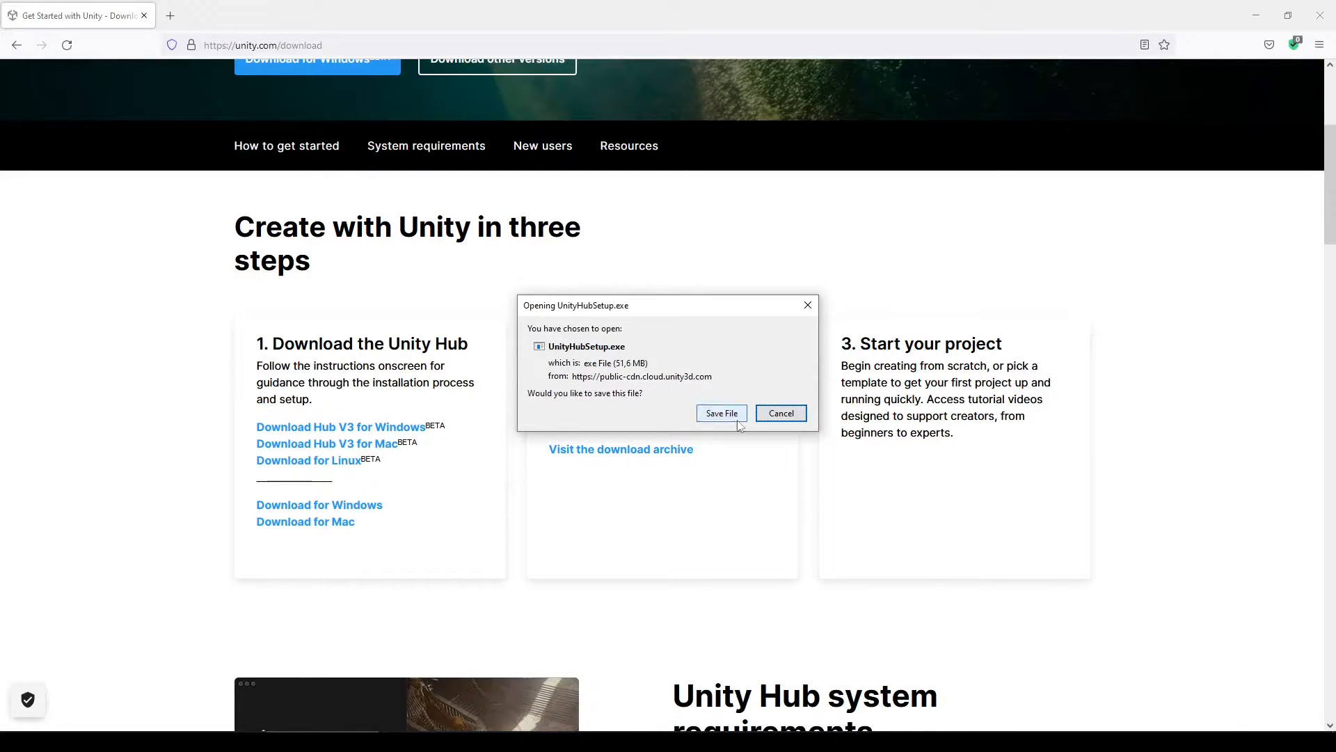
left_click(738, 420)
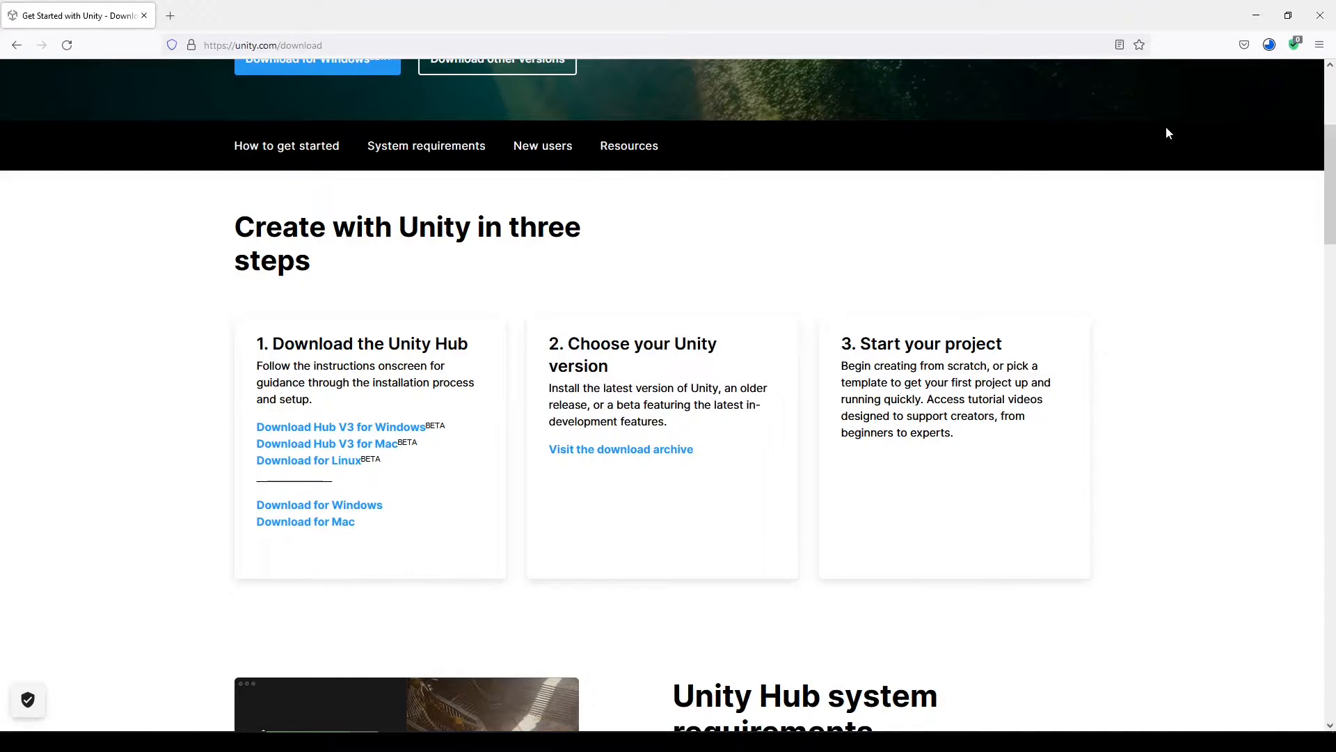
left_click(1271, 45)
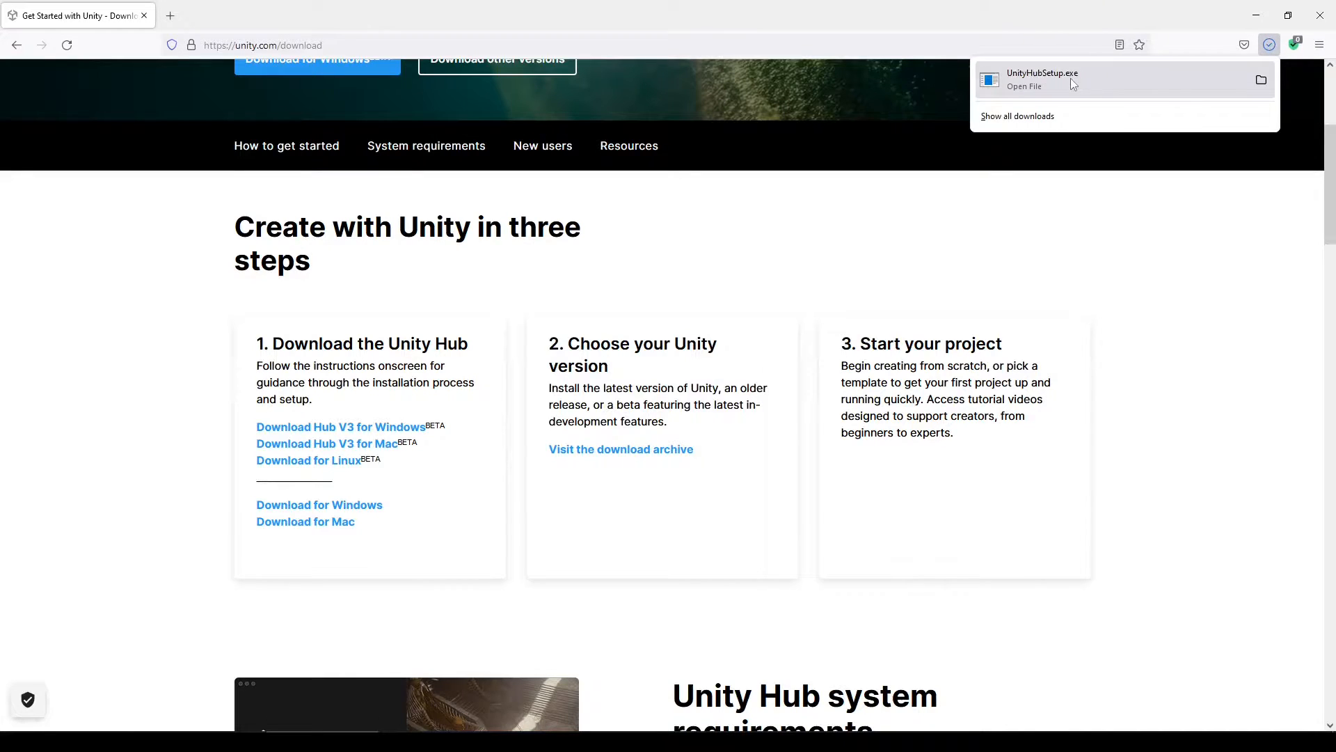
left_click(1071, 78)
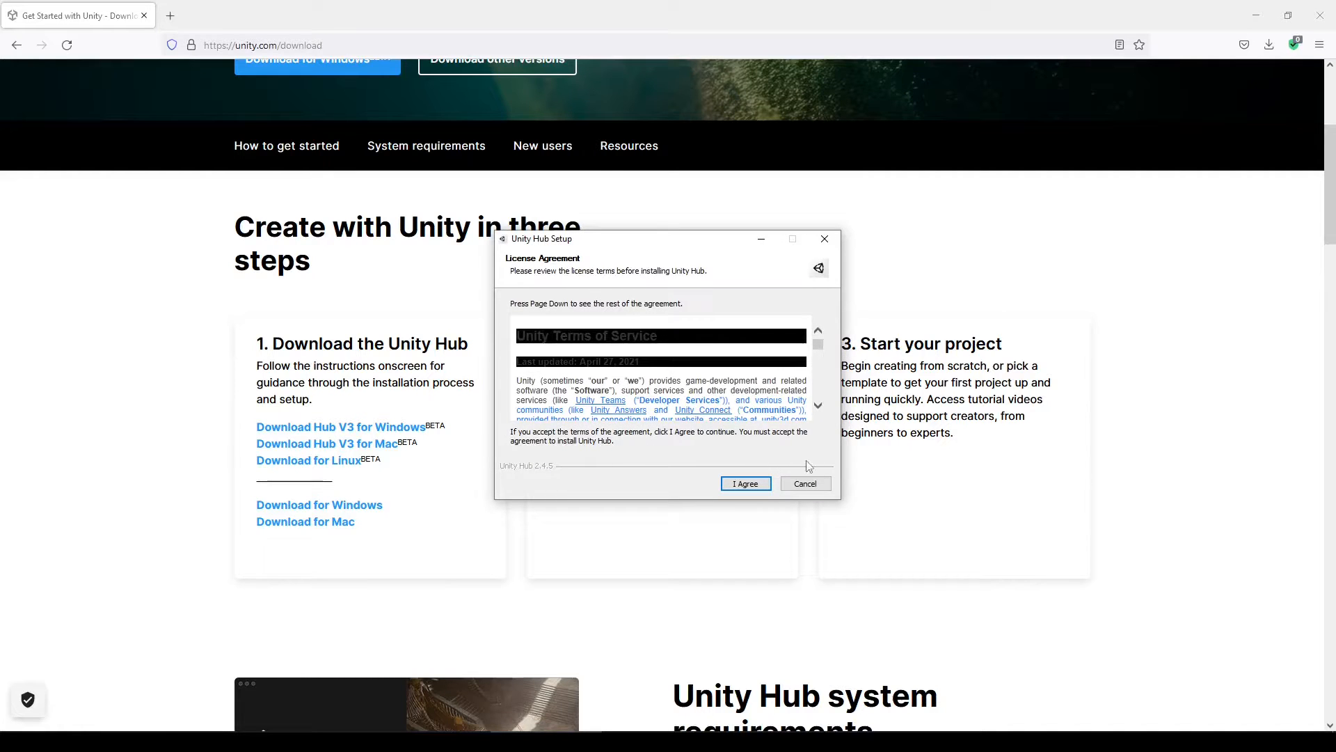
Accept the licence, install Unity Hub to Program Files\Unity Hub, and finish with Run Unity Hub checked
left_click(743, 484)
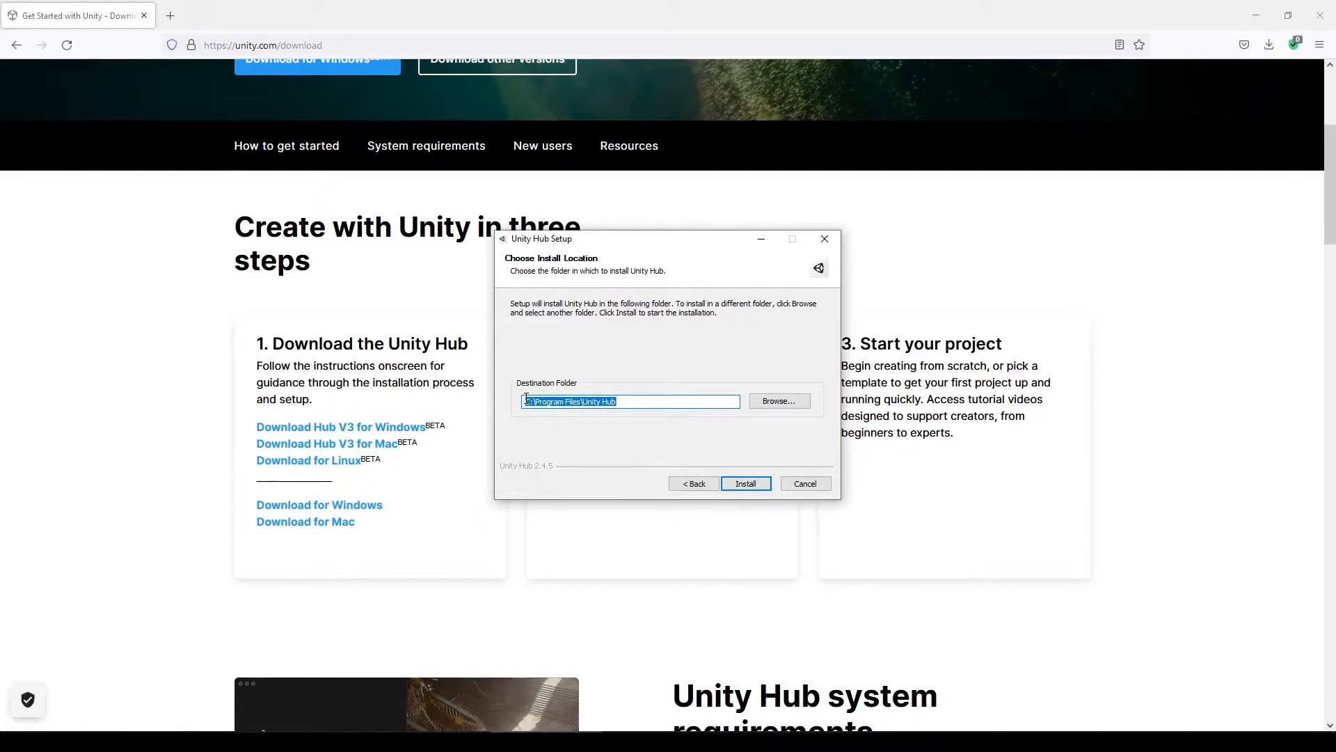
left_click(526, 401)
left_click(738, 483)
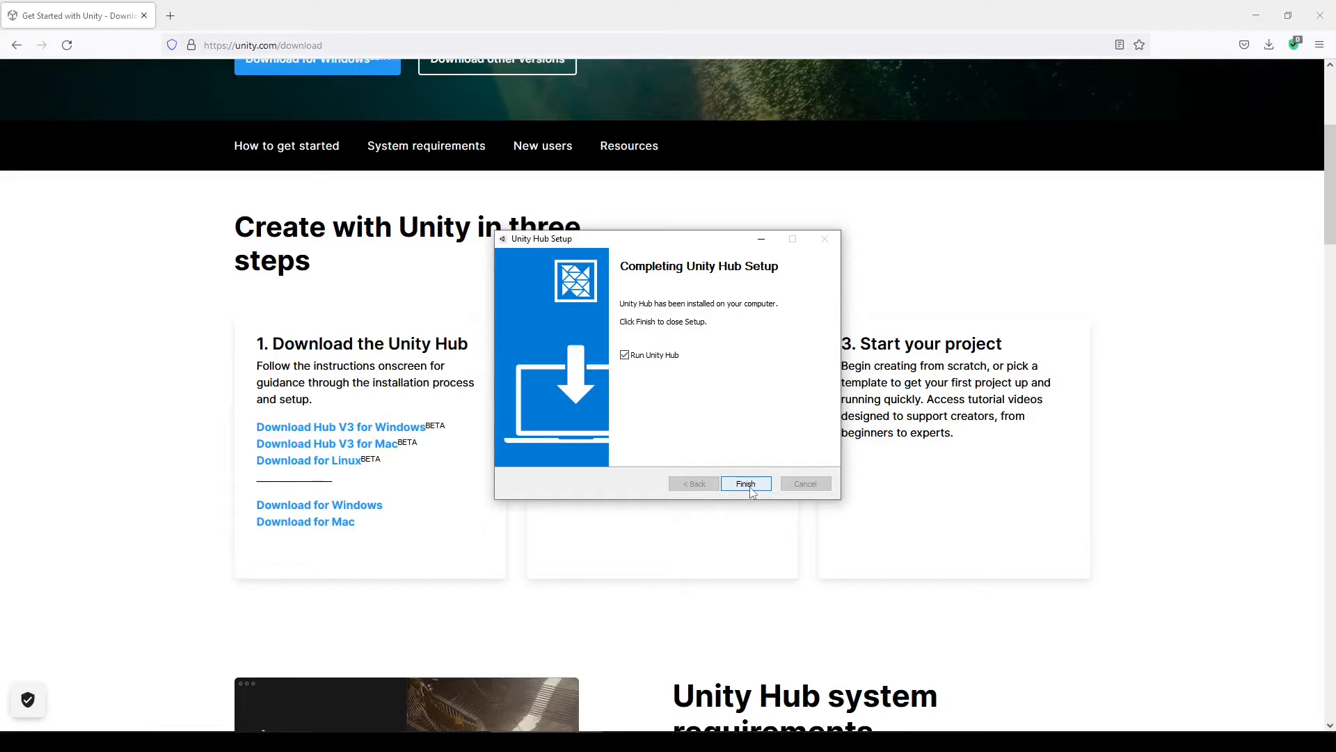
left_click(752, 490)
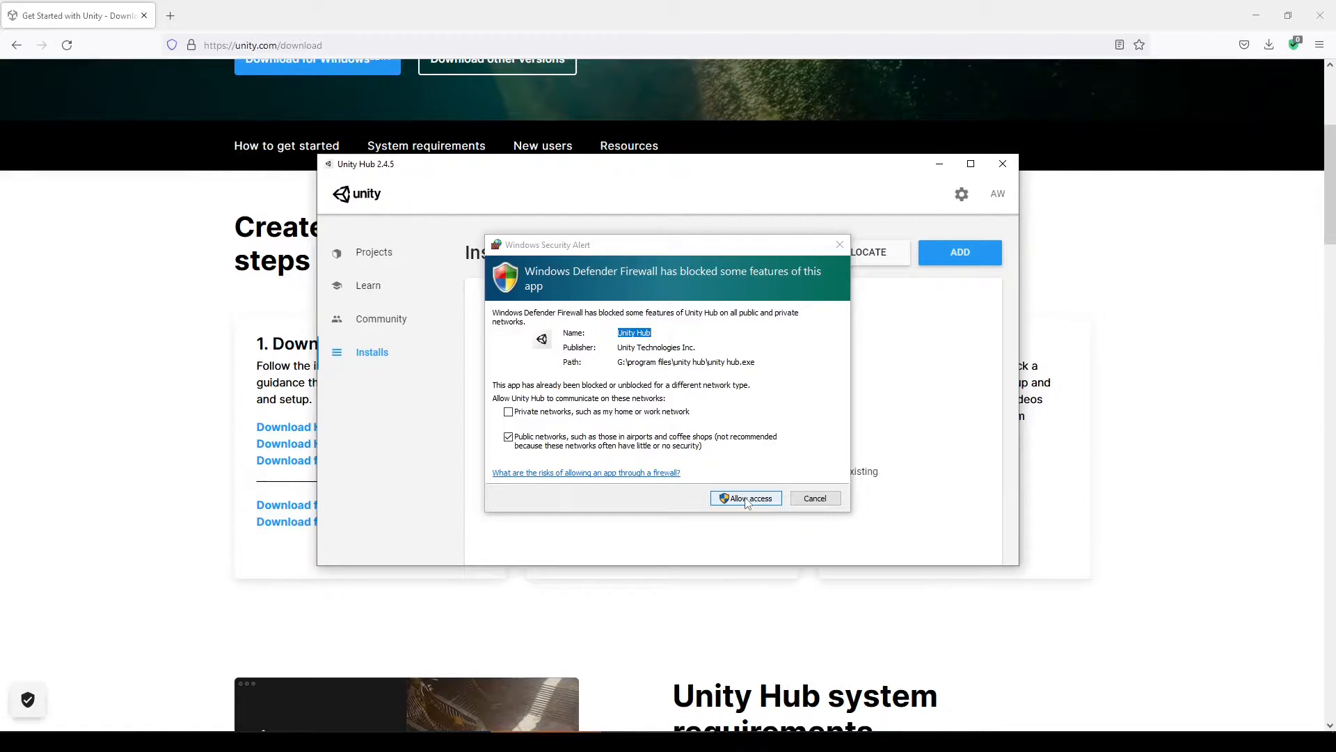
Allow Unity Hub network access in the Windows Security Alert
left_click(748, 503)
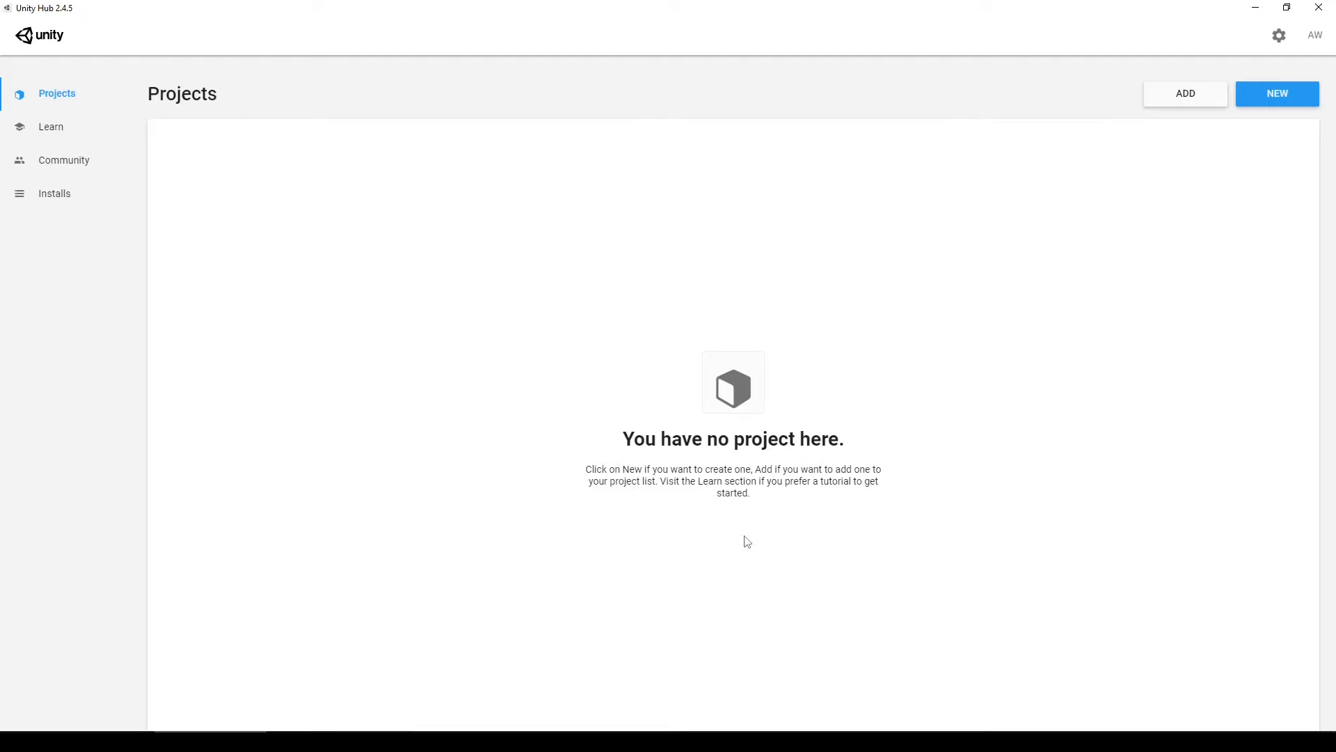
Change the Unity Editors folder in preferences to G:\UnityEditor, save it, and go back
left_click(1280, 36)
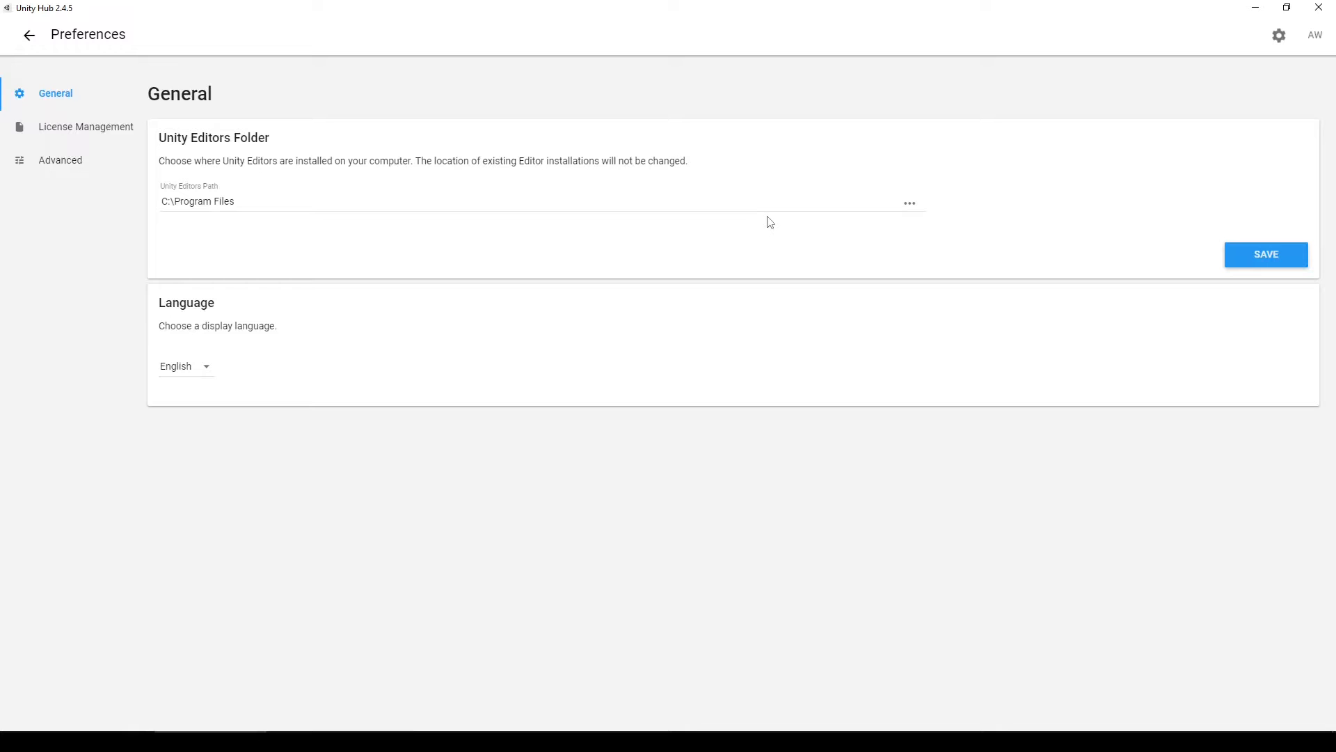
left_click(912, 207)
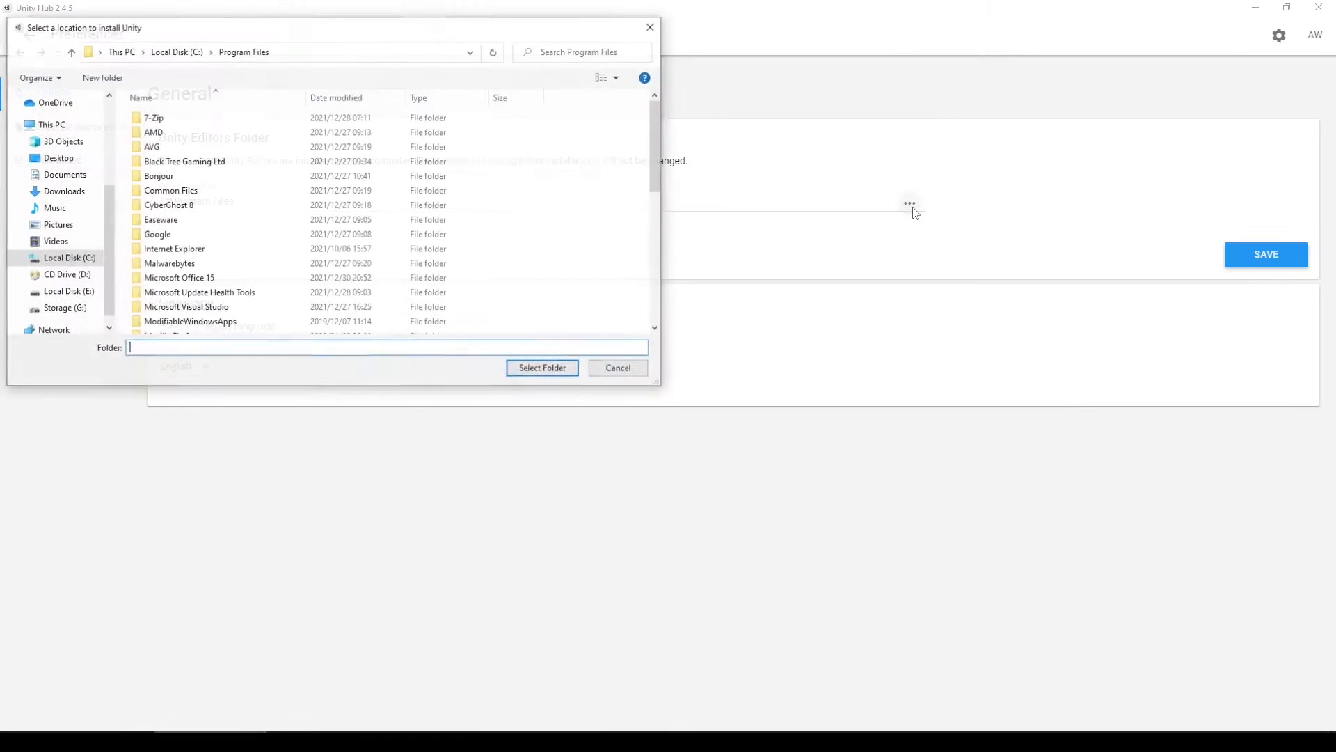
left_click(61, 307)
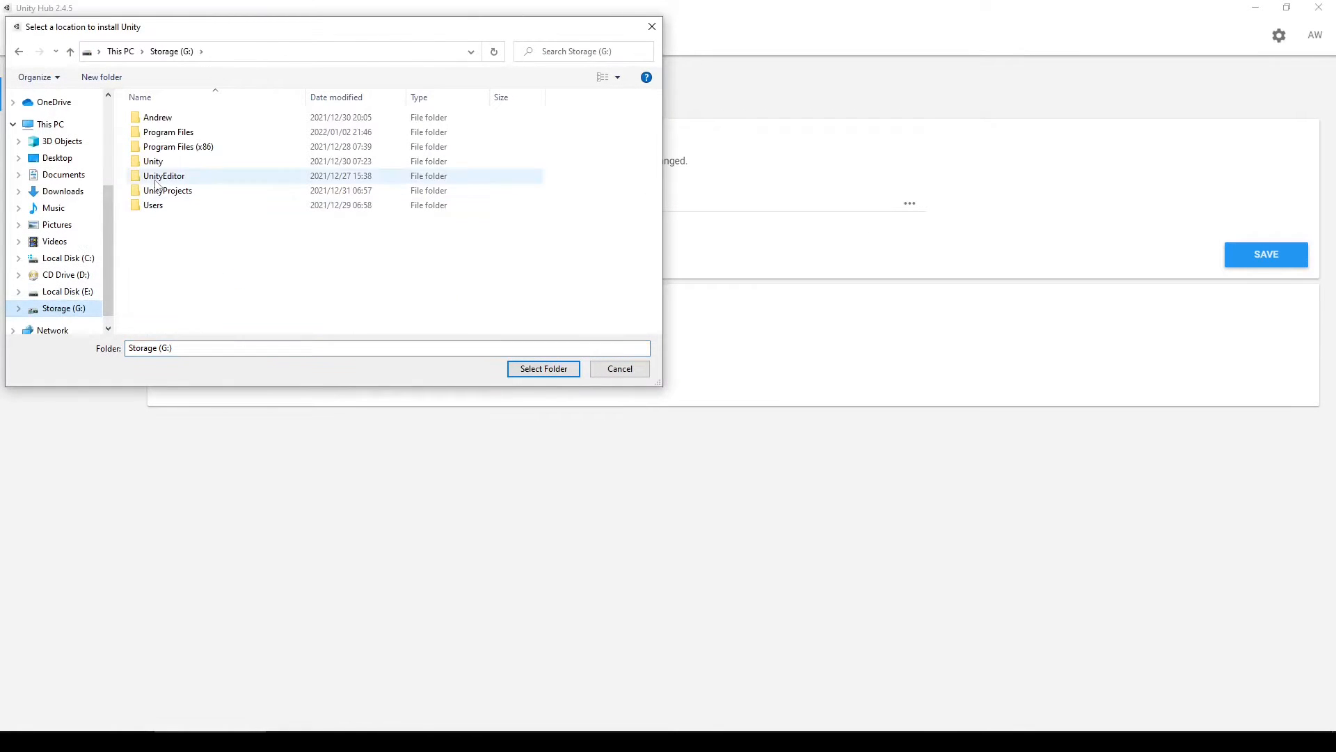
left_click(156, 178)
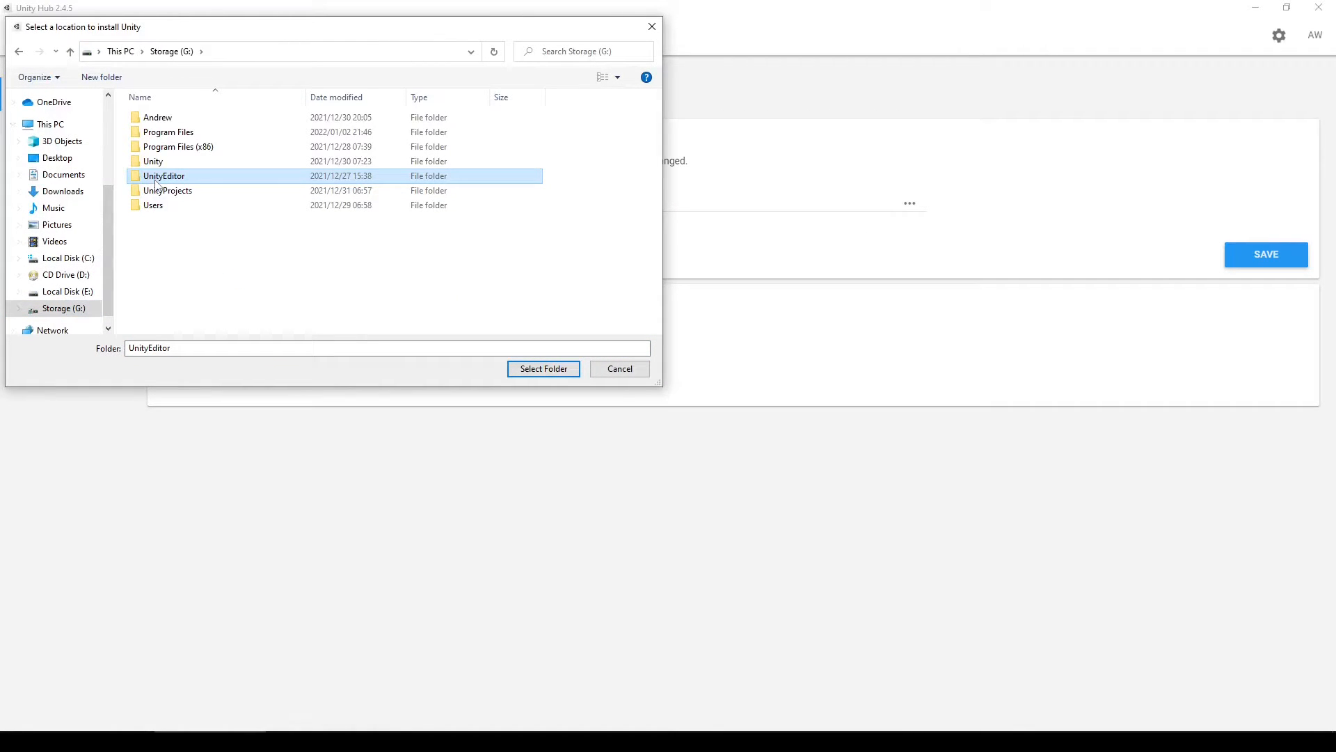
left_click(551, 370)
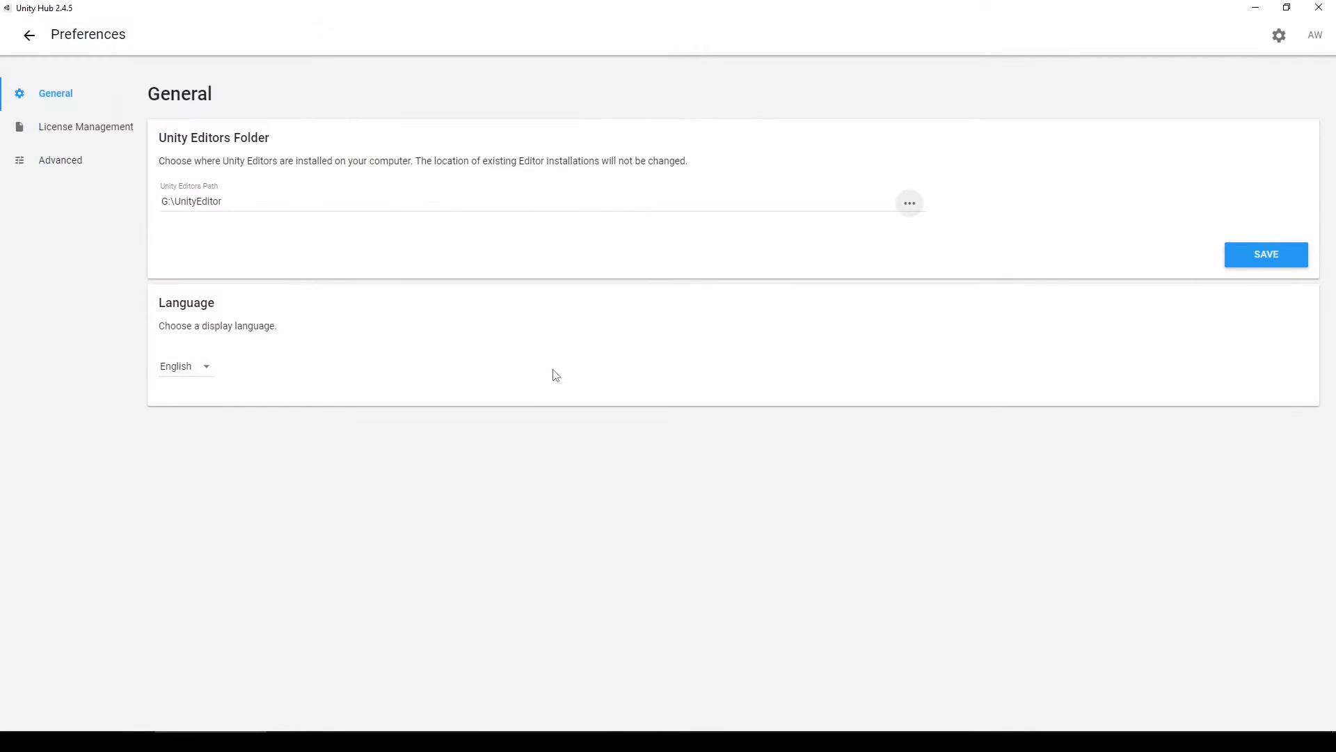
left_click(1263, 265)
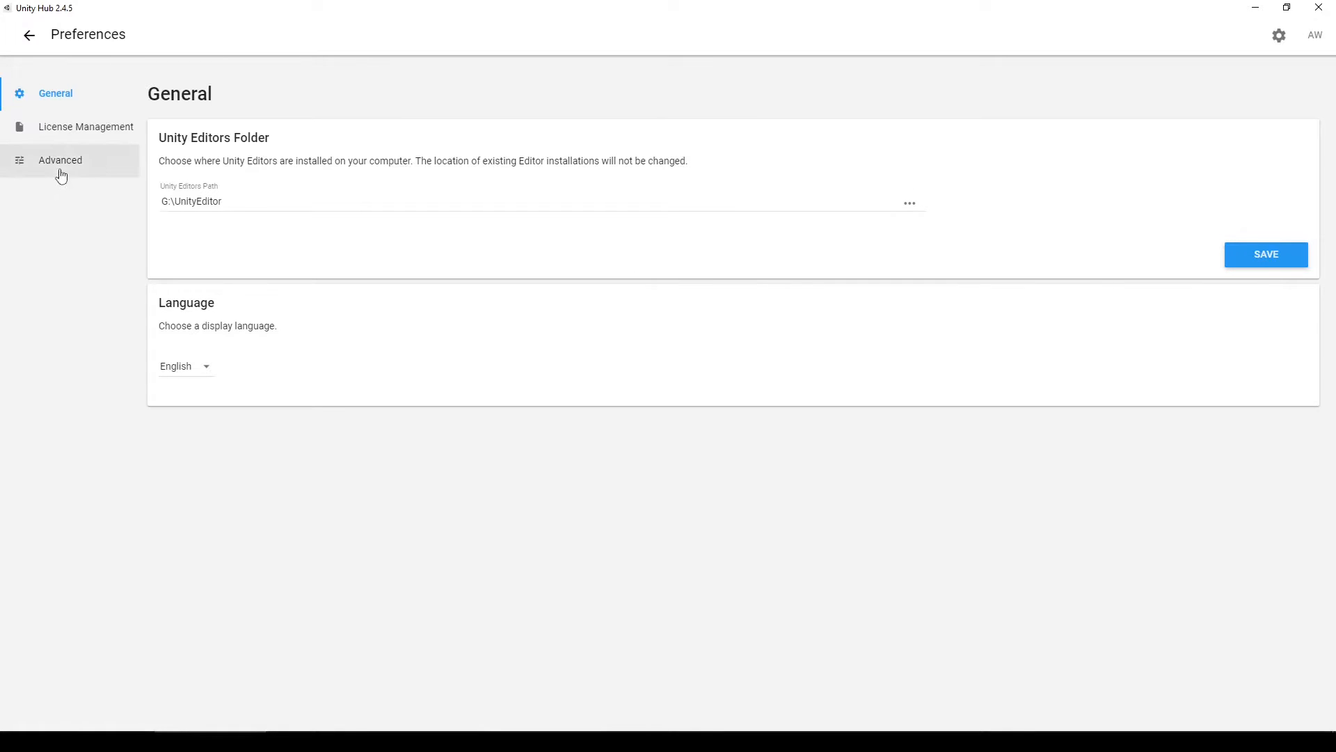
left_click(34, 41)
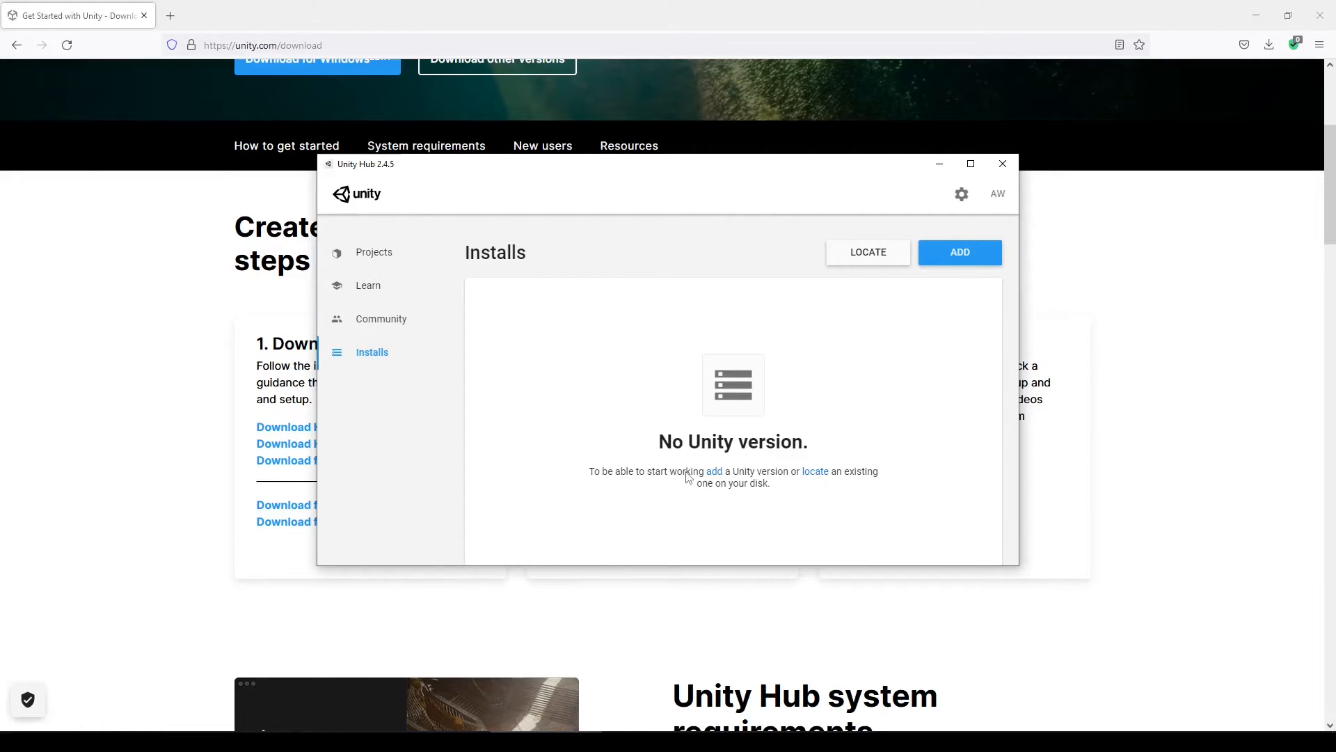
Add a new editor version, keeping the recommended Unity 2020.3.25f1 (LTS) release
left_click(960, 268)
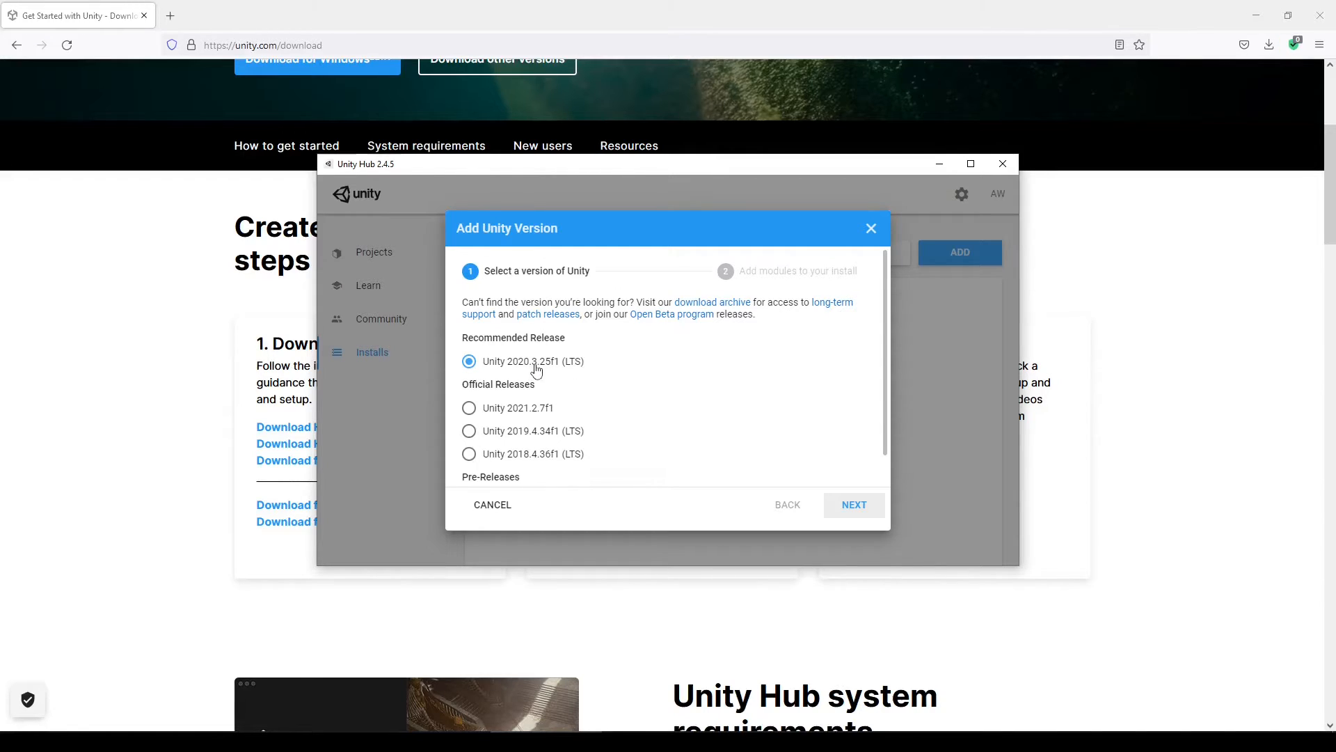
left_click(853, 506)
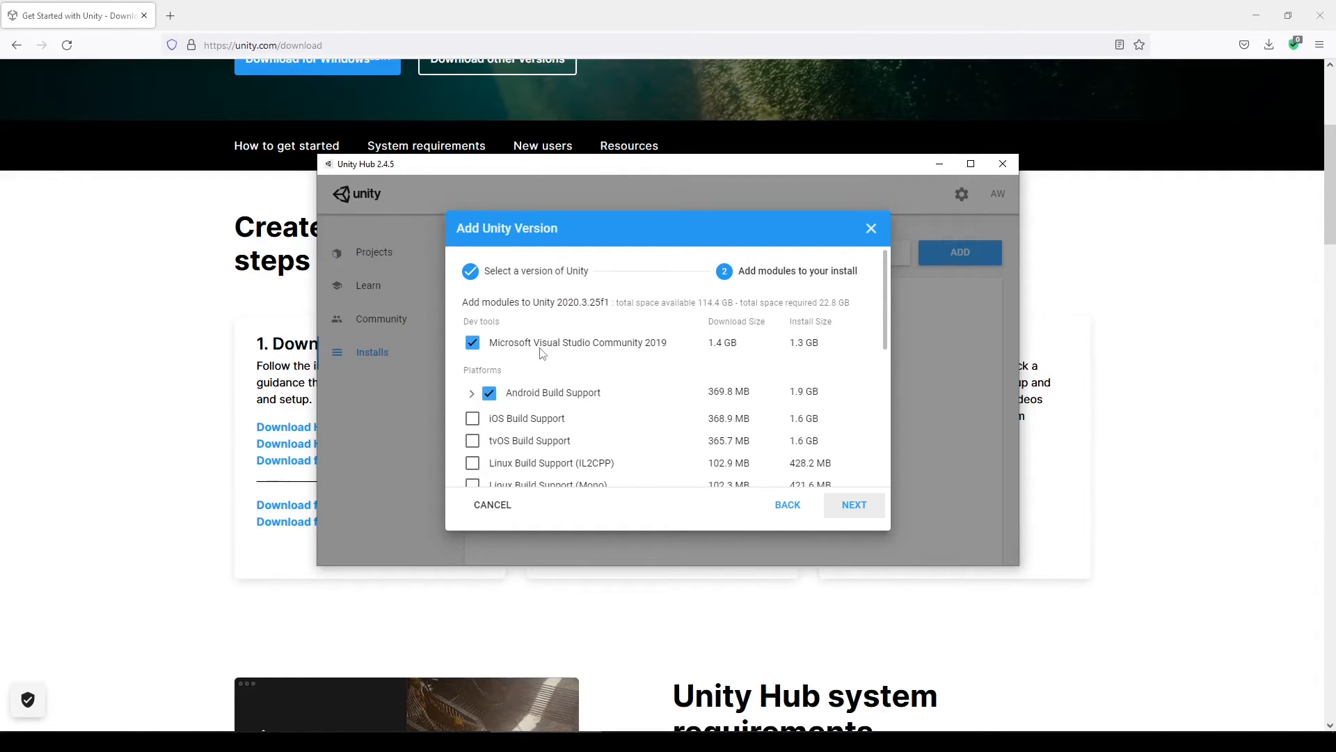
Select Visual Studio 2019, Android Build Support with sub-modules, UWP, WebGL, Windows IL2CPP and Documentation, leaving iOS off
left_click(471, 394)
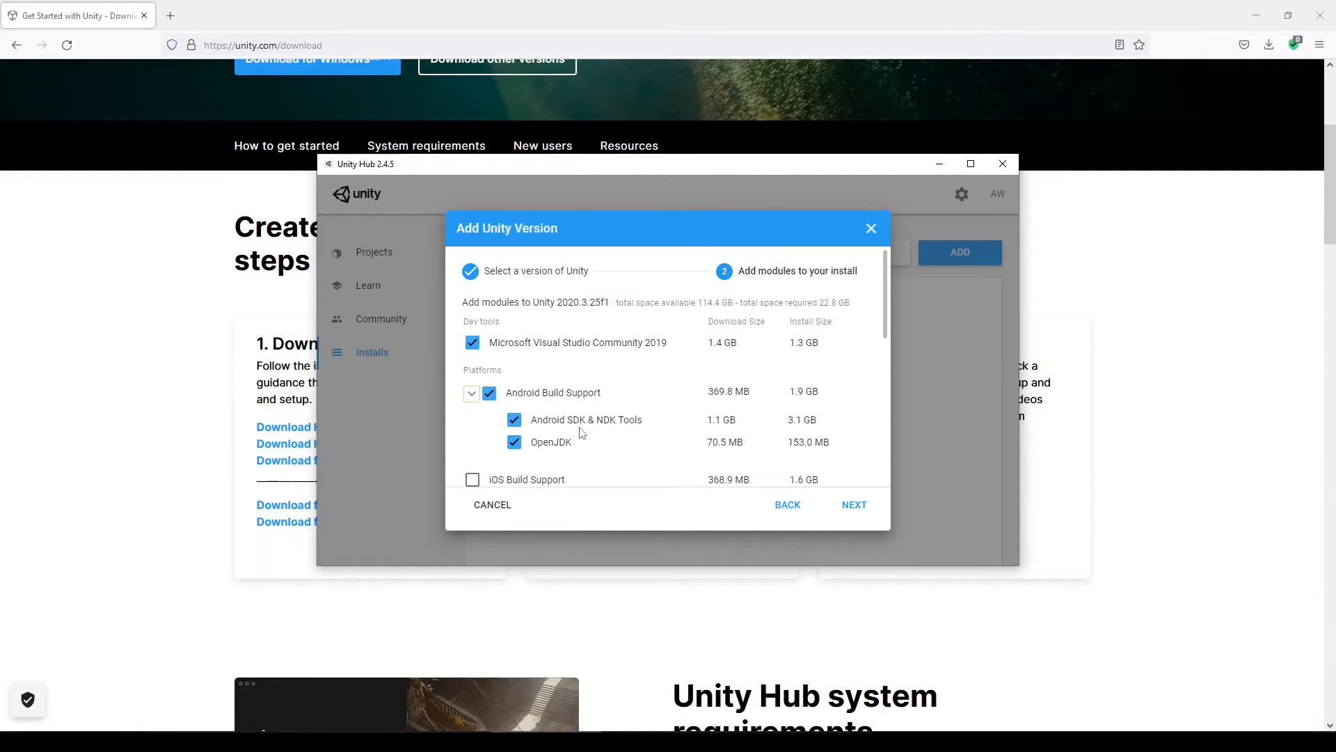
scroll(597, 416, "down", 1)
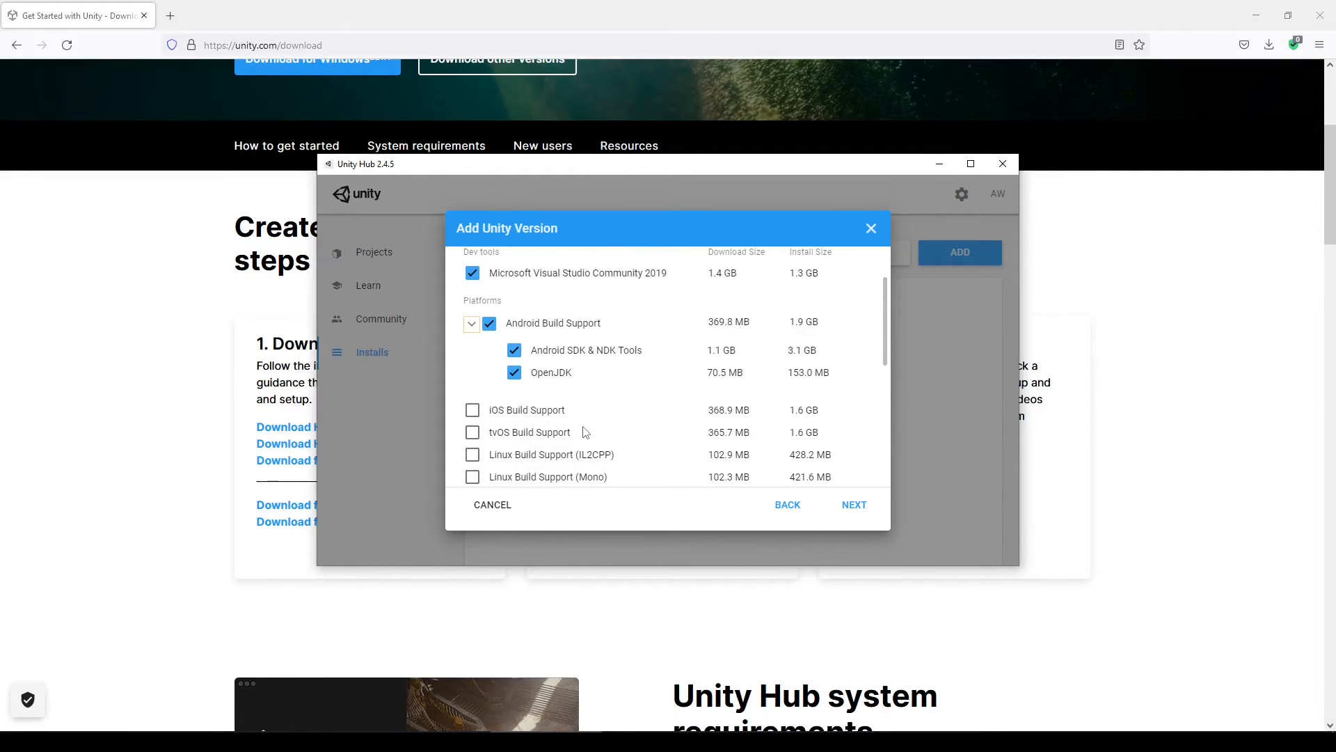
left_click(474, 411)
left_click(474, 411)
scroll(686, 440, "down", 3)
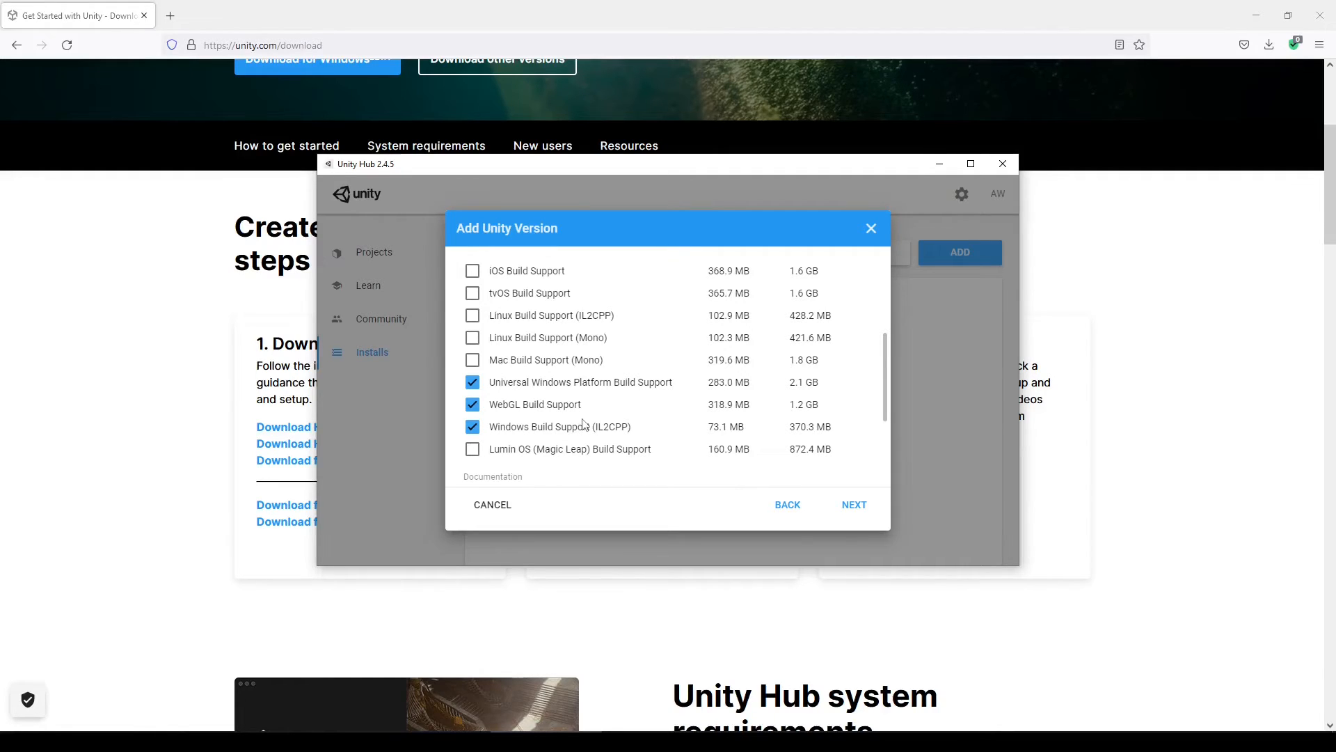
scroll(583, 425, "down", 2)
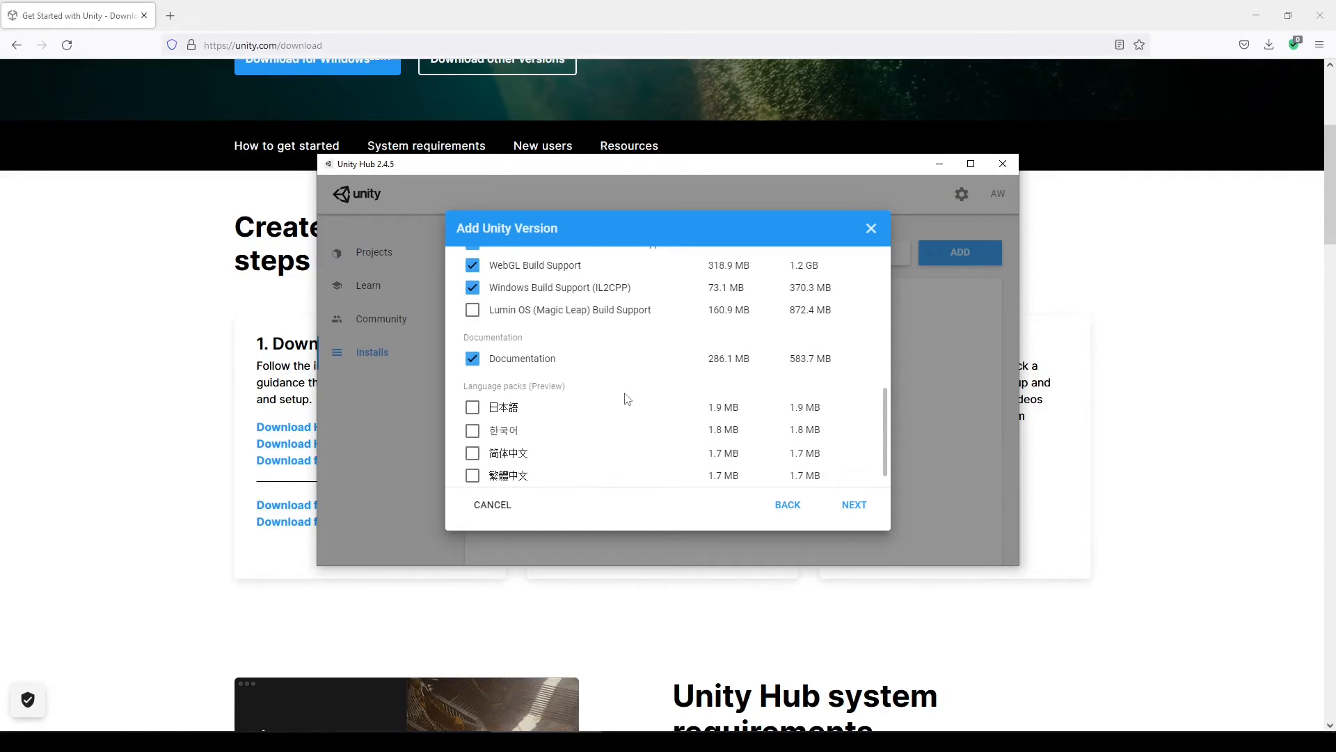
scroll(626, 398, "down", 1)
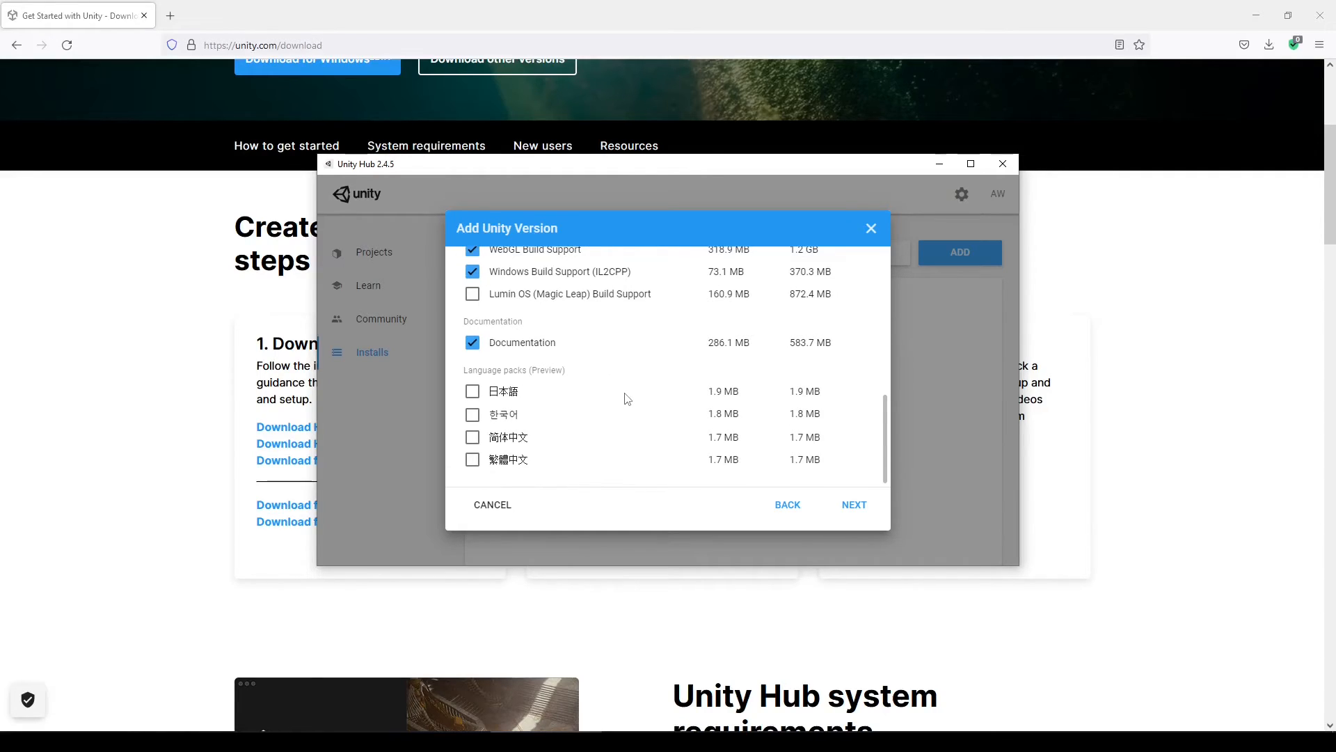
left_click(865, 506)
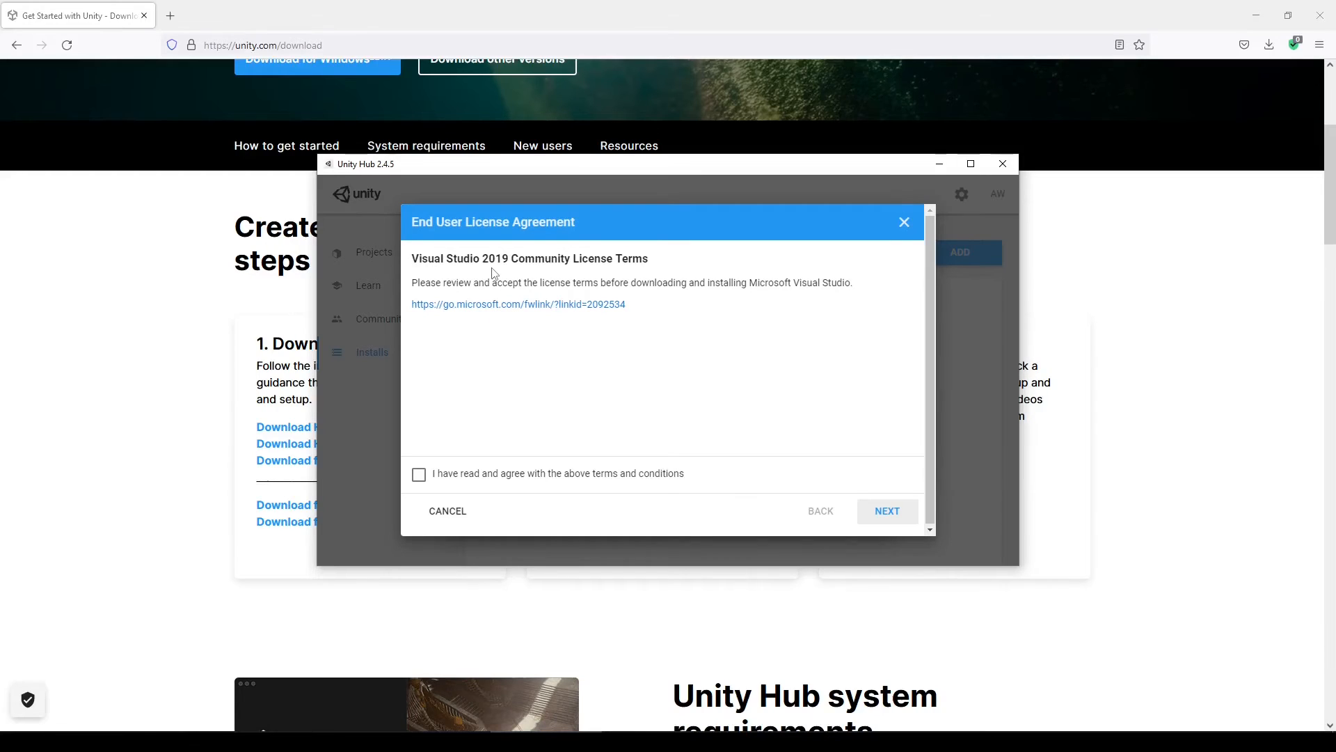
Agree to the Visual Studio 2019 and Android SDK/NDK licences and start installing 2020.3.25f1
left_click(420, 475)
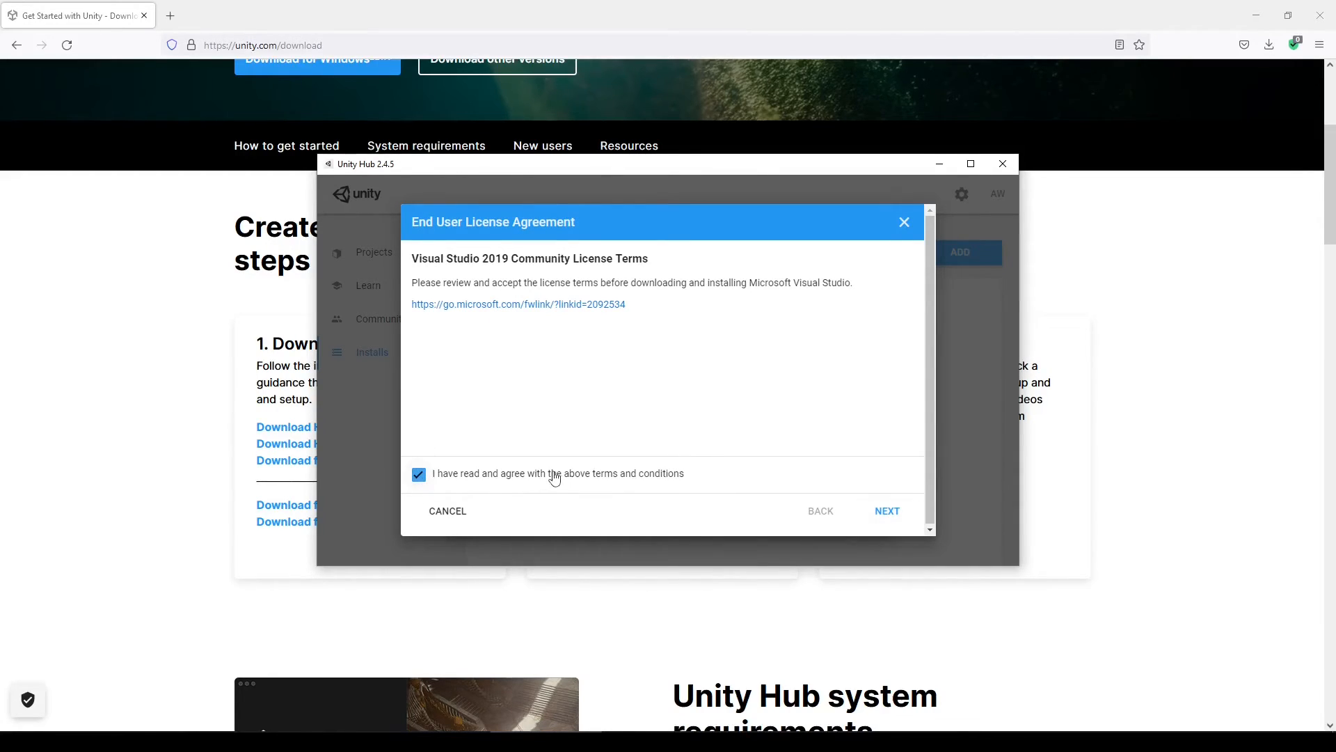
left_click(891, 515)
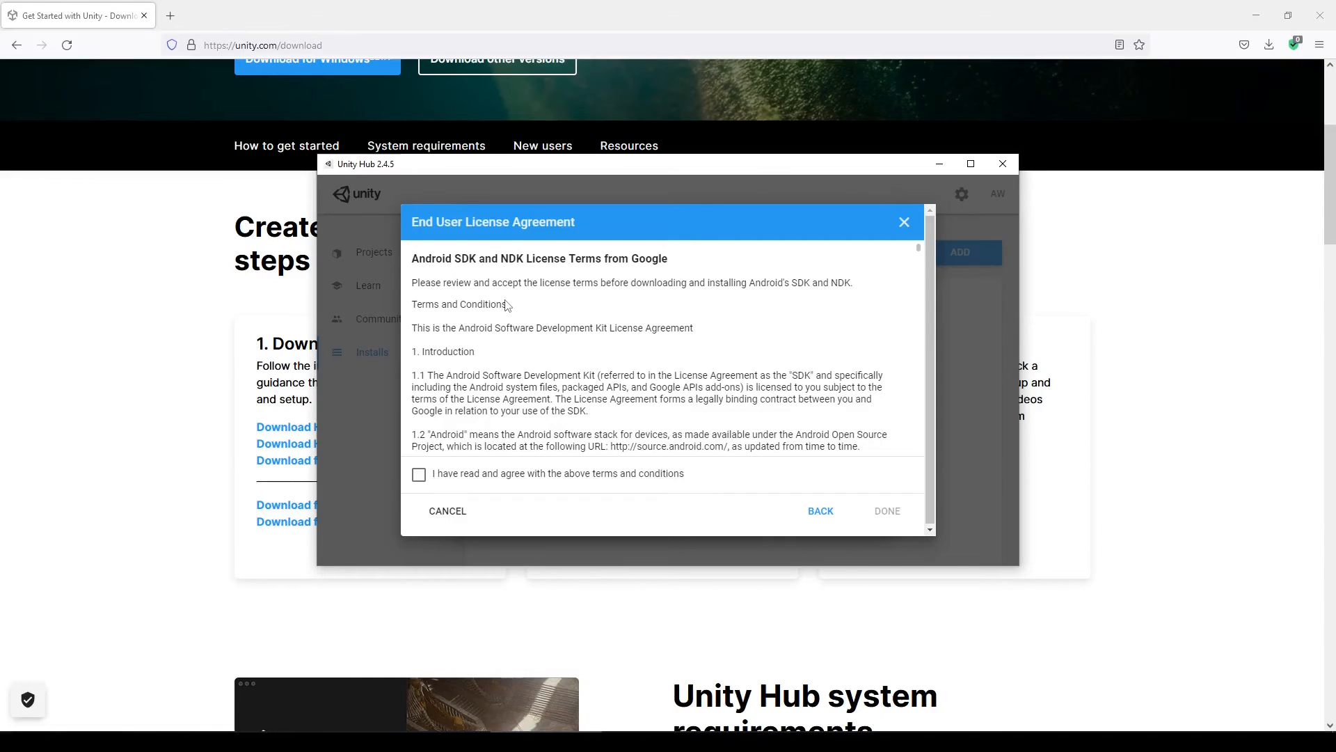
scroll(568, 350, "down", 1)
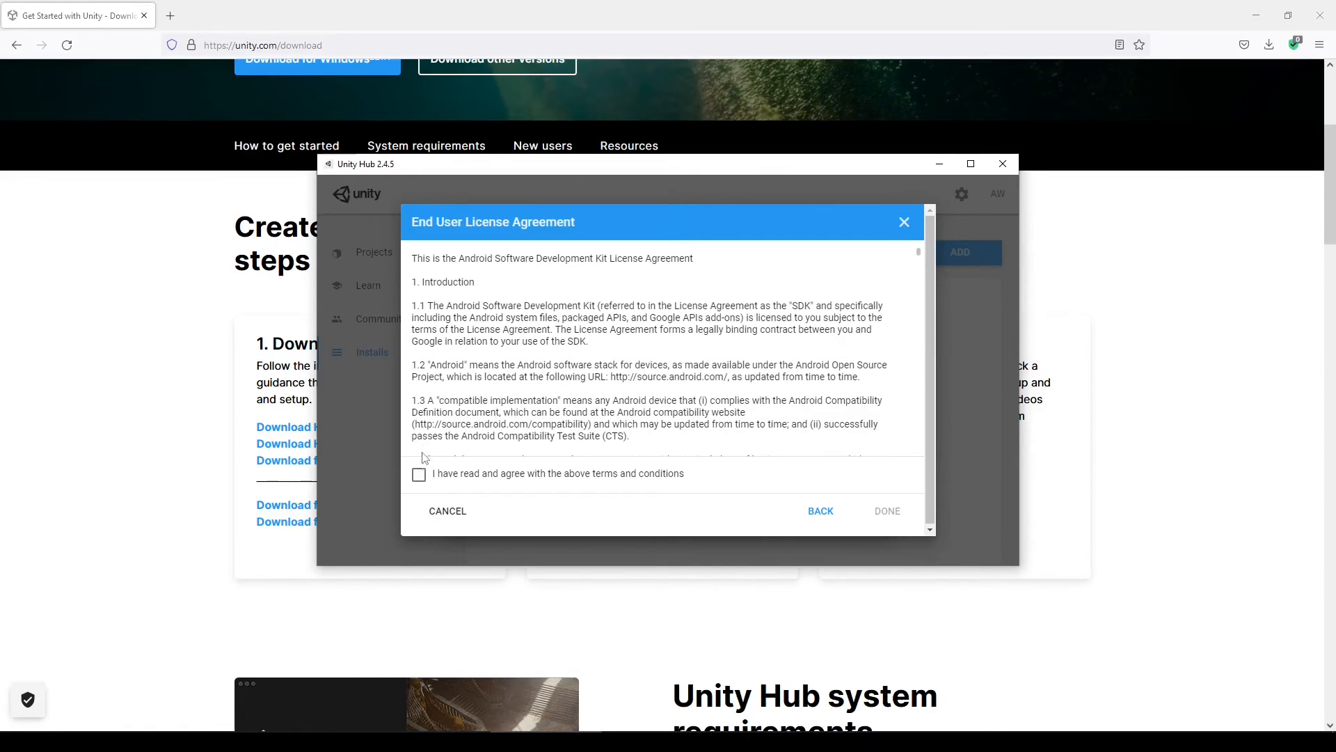
left_click(419, 478)
left_click(890, 510)
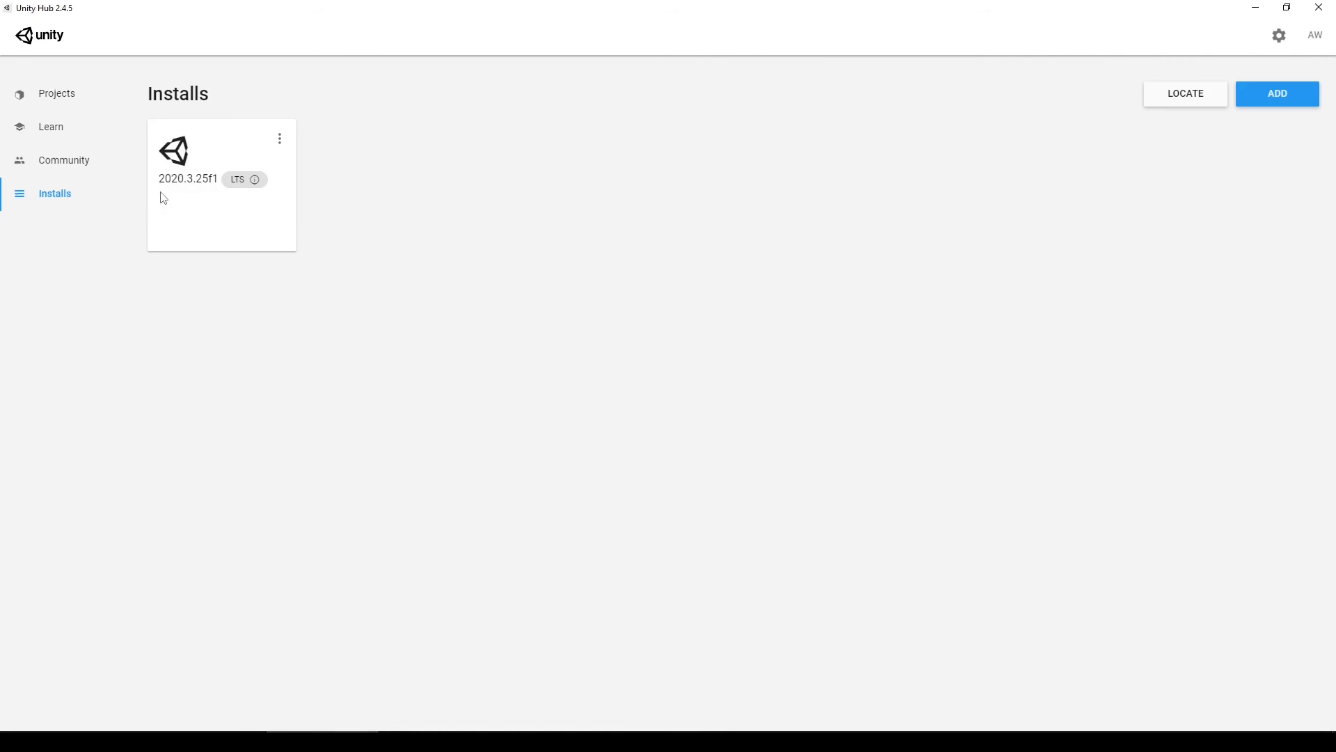
Switch to the Projects page and cancel the new-project dialog without creating a project
mouse_move(173, 190)
left_click(61, 101)
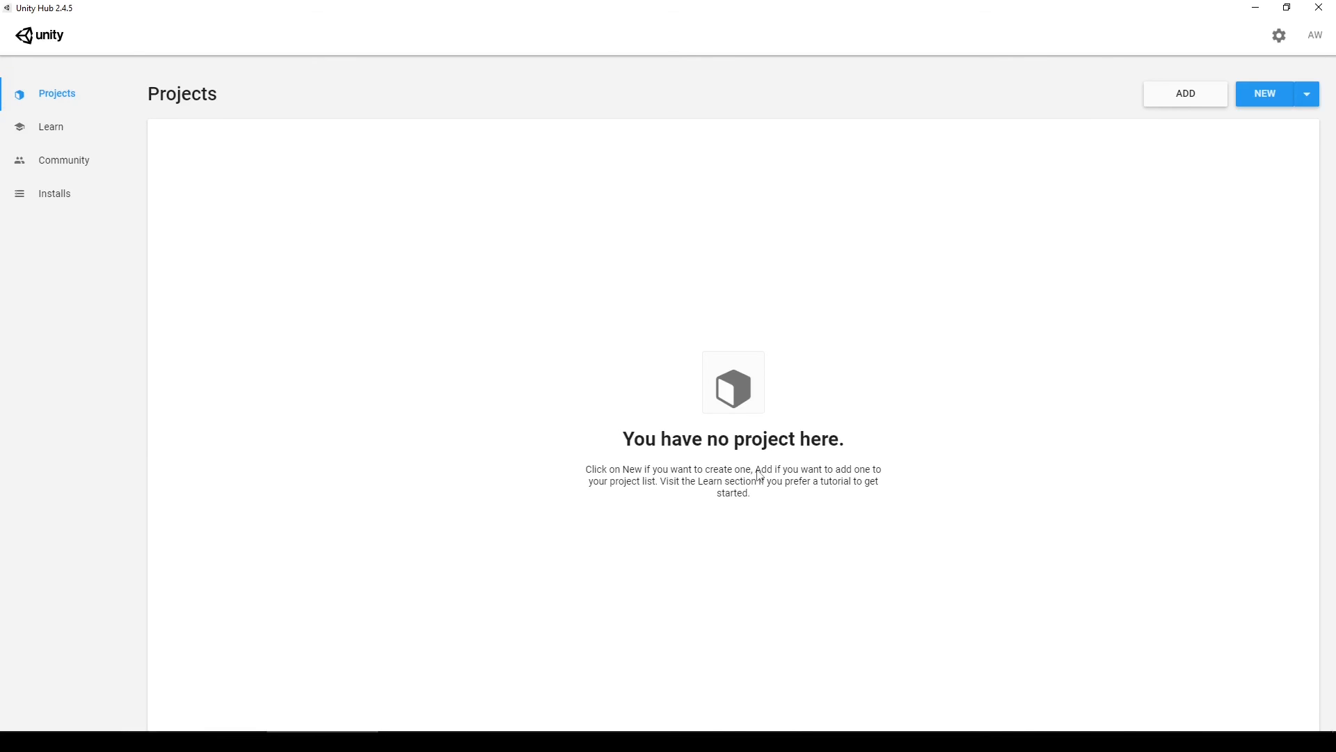
left_click(1257, 104)
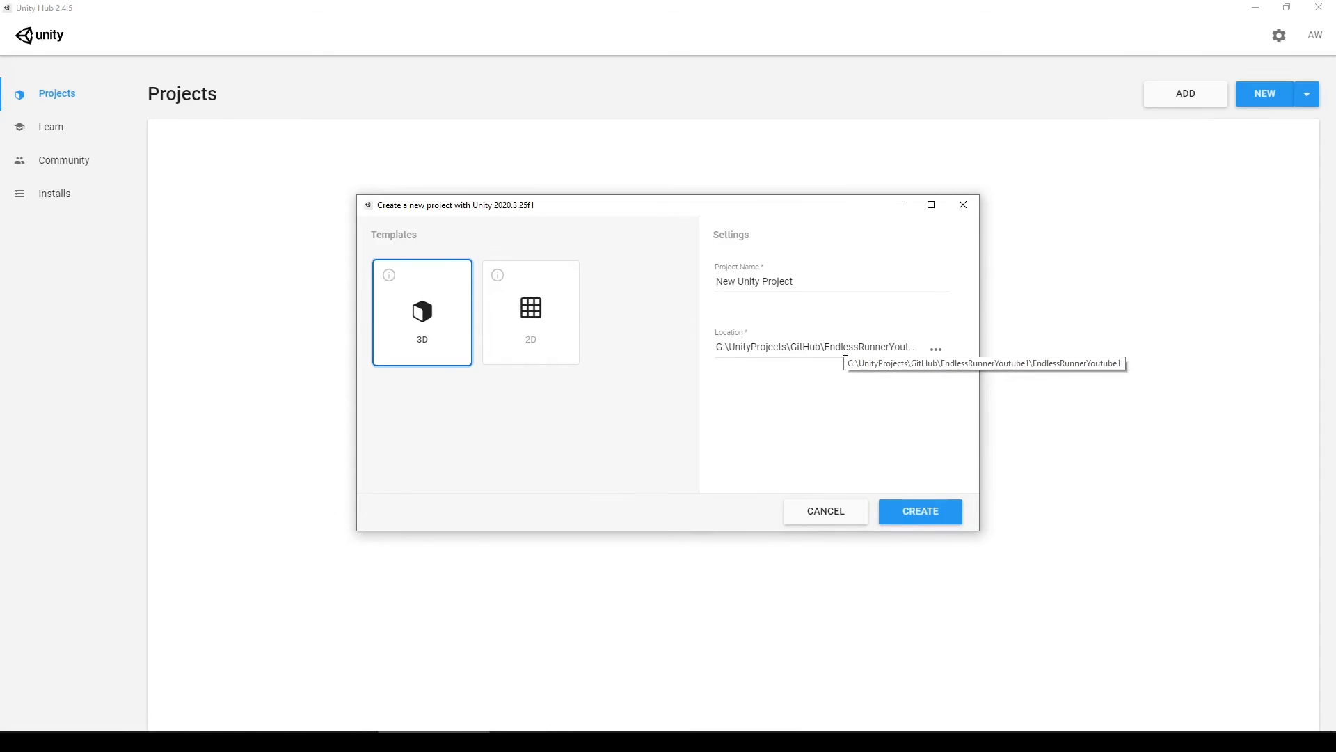
left_click(836, 516)
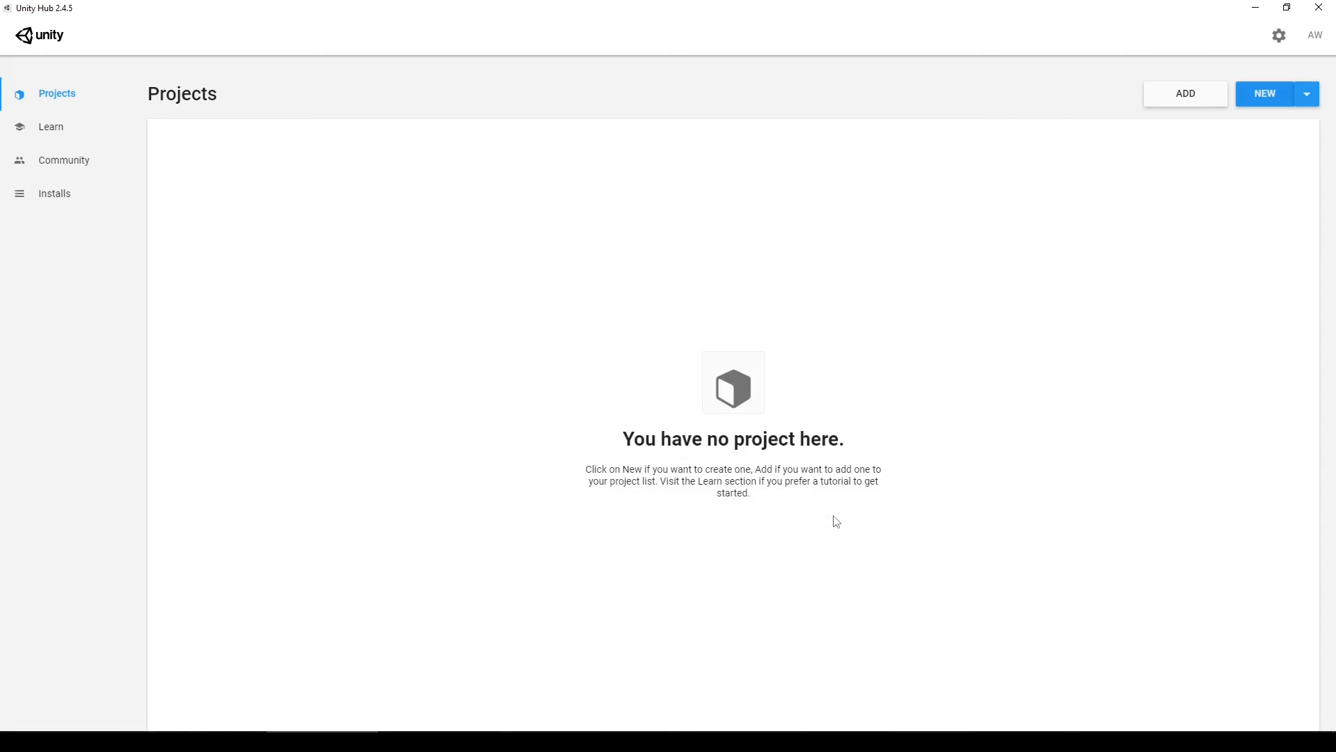